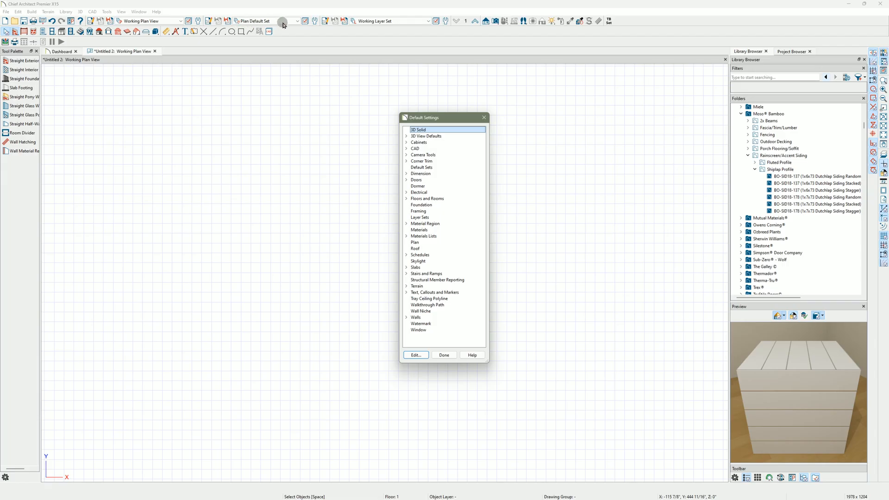
# - Open the Default Sets definitions from the plan's default settings
pyautogui.click(427, 168)
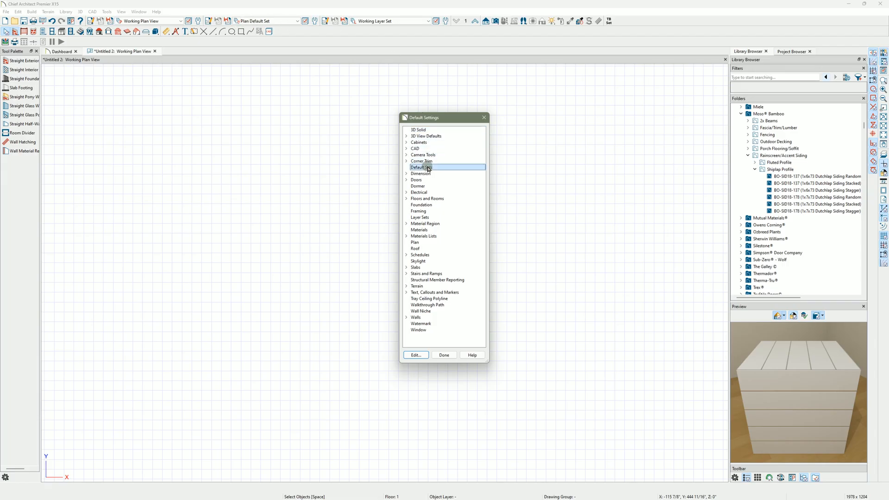
pyautogui.click(416, 354)
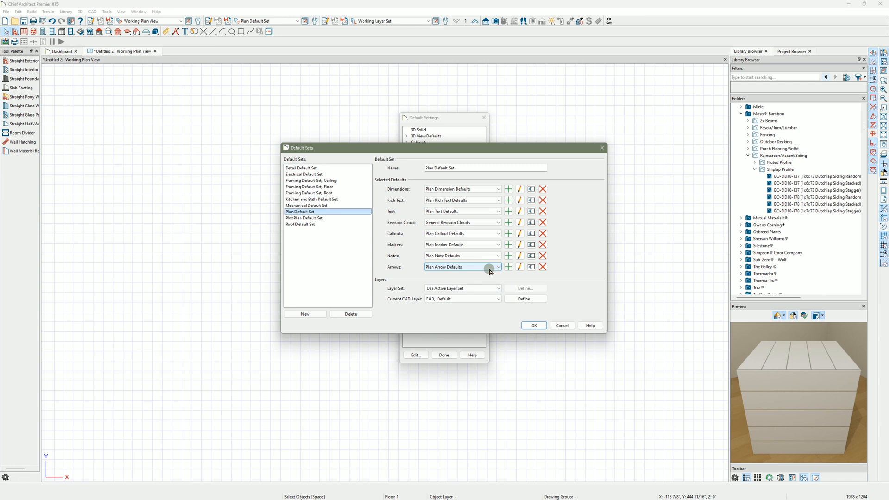
pyautogui.moveTo(457, 147); pyautogui.dragTo(468, 149)
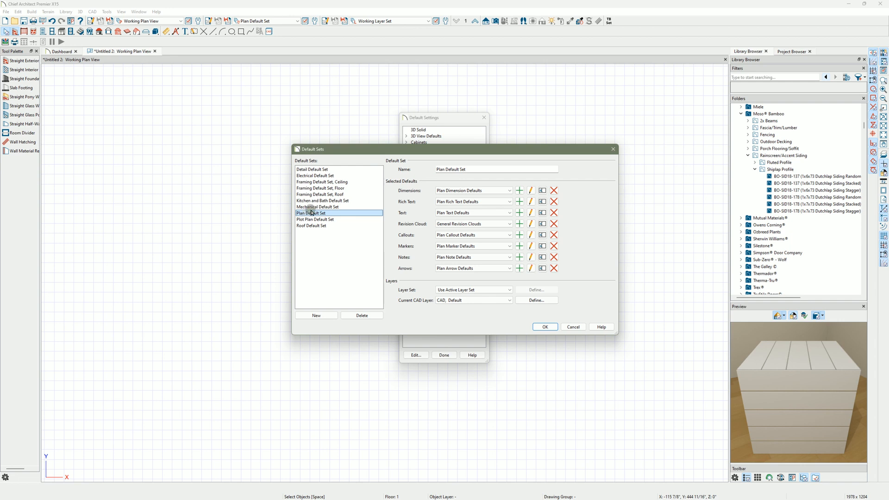
# - Review the Detail Default Set's dimension defaults, including the manual locate options, the text style and the saved text styles
pyautogui.click(323, 169)
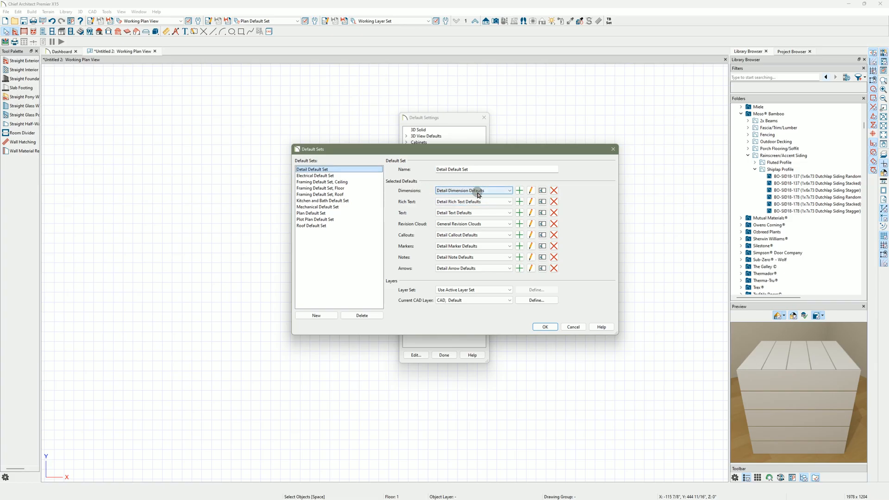
pyautogui.click(530, 191)
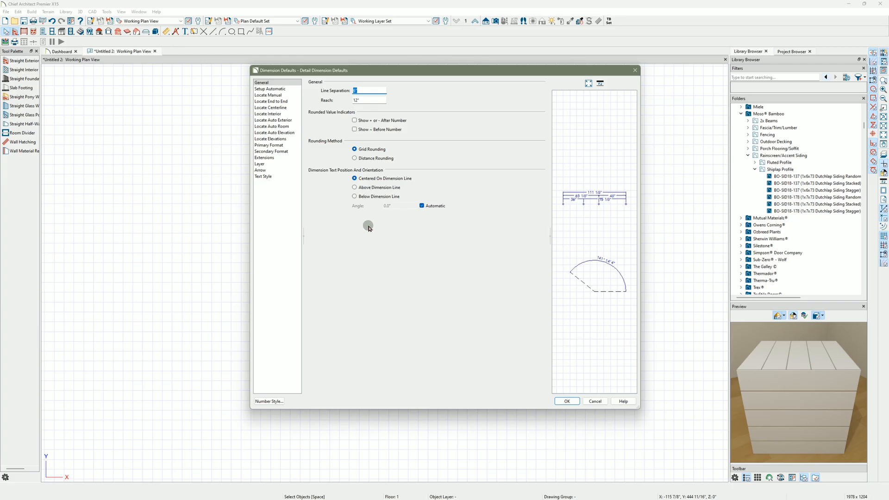
pyautogui.click(266, 96)
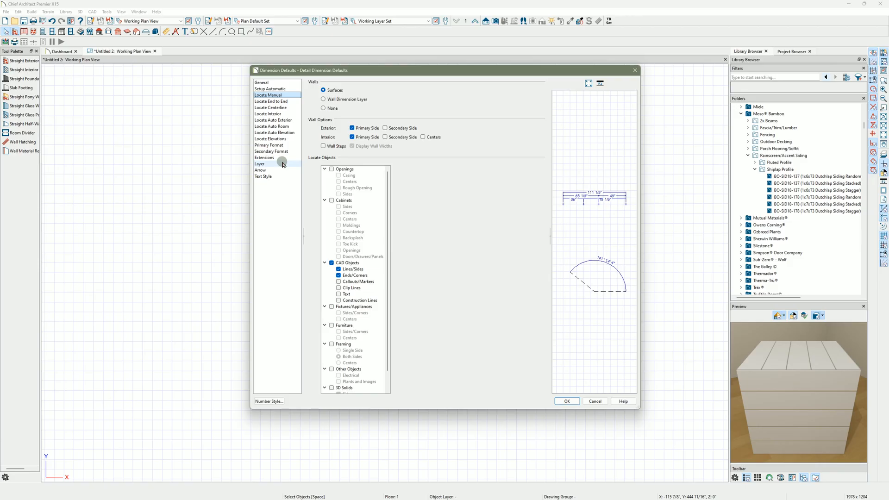
pyautogui.click(277, 176)
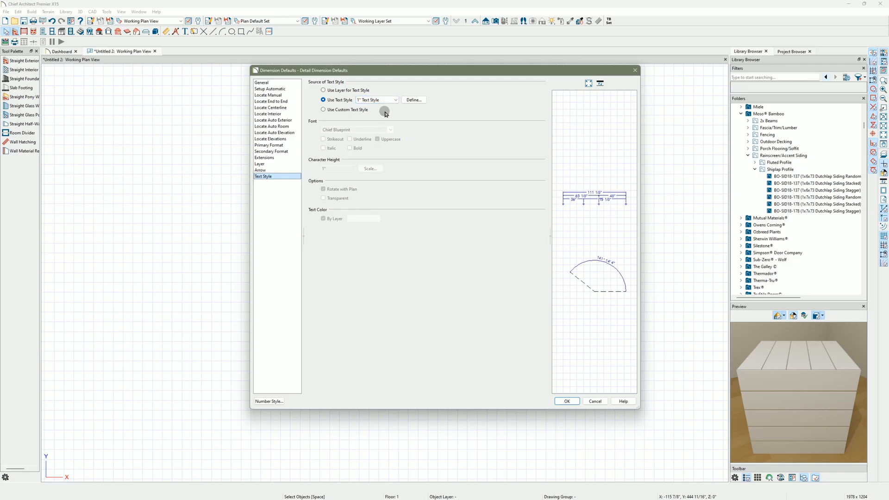
pyautogui.click(411, 100)
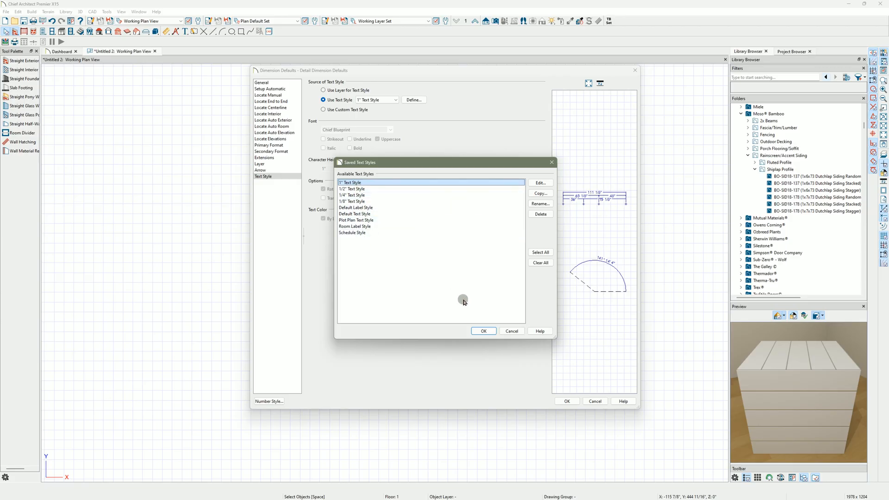
pyautogui.click(484, 331)
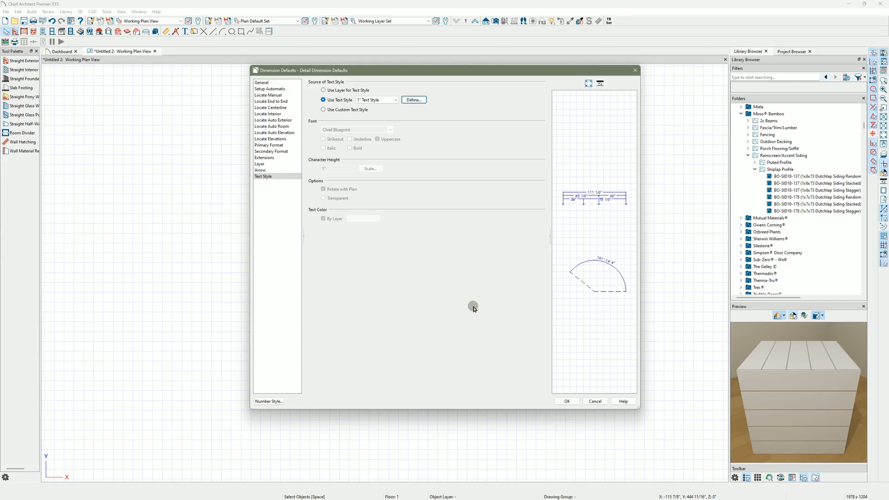
pyautogui.click(566, 400)
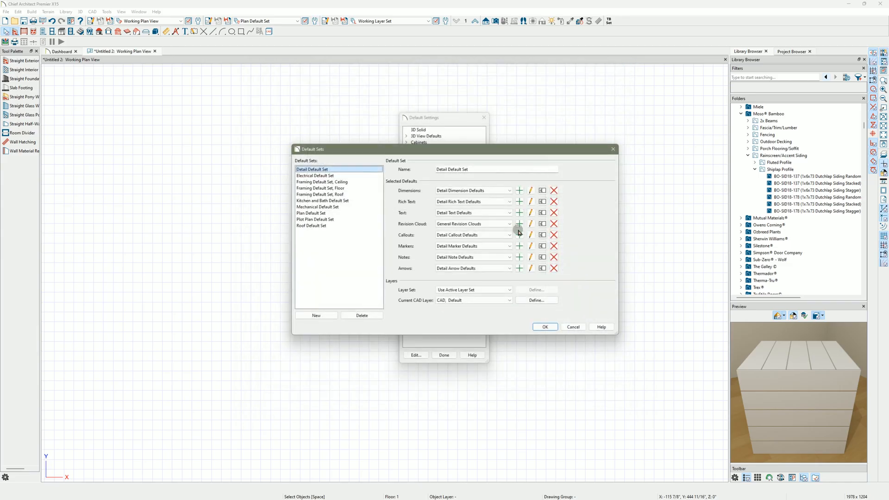
# - Review the text style in the Plan Default Set's dimension defaults, and close the default settings
pyautogui.click(339, 213)
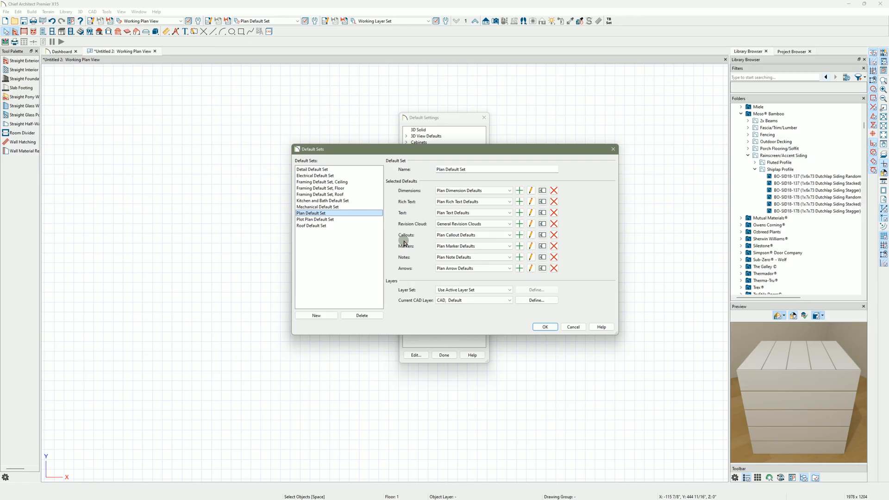
pyautogui.click(530, 191)
pyautogui.click(259, 177)
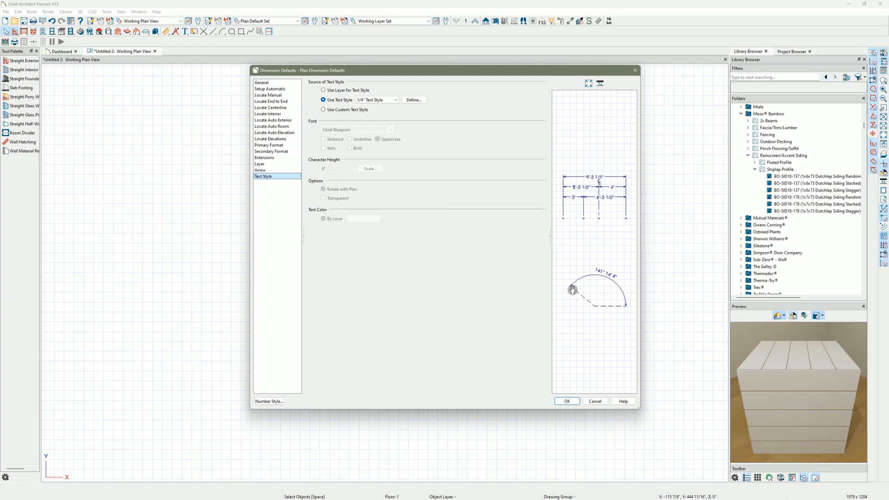
pyautogui.click(572, 400)
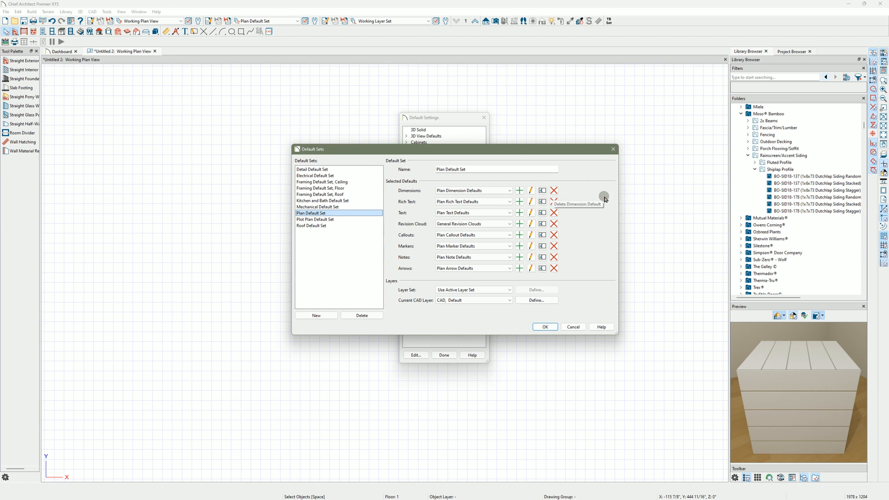
pyautogui.click(545, 327)
pyautogui.click(444, 355)
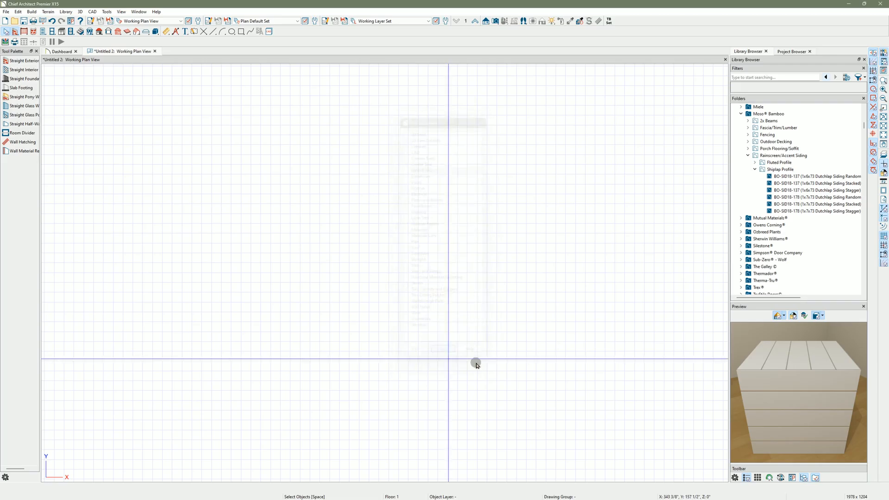
# - Create a new plan and view the list of its available default sets
pyautogui.click(5, 12)
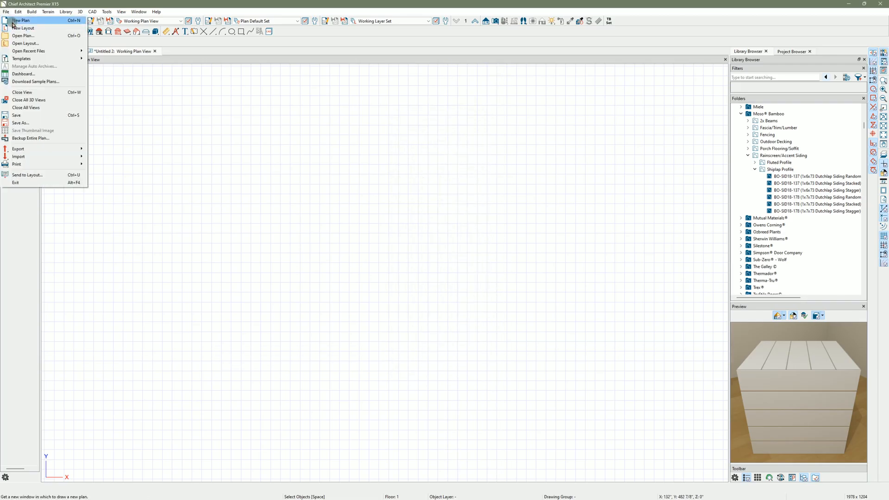
pyautogui.click(21, 19)
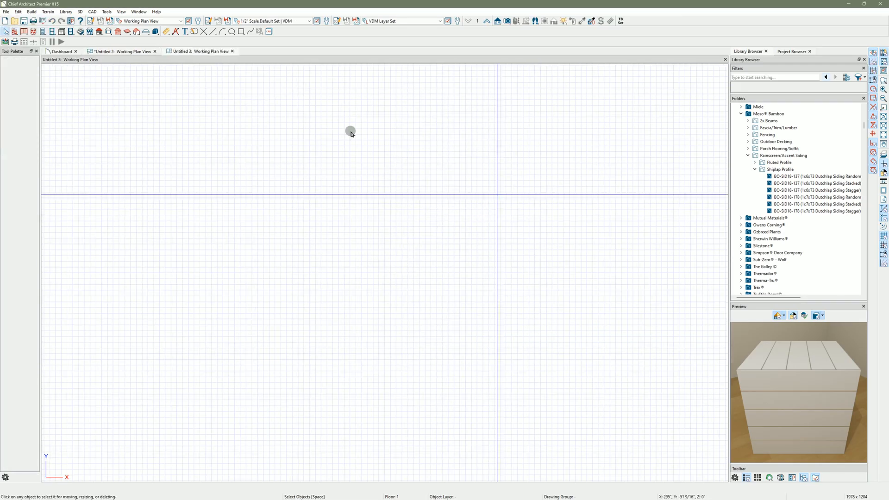
pyautogui.click(312, 22)
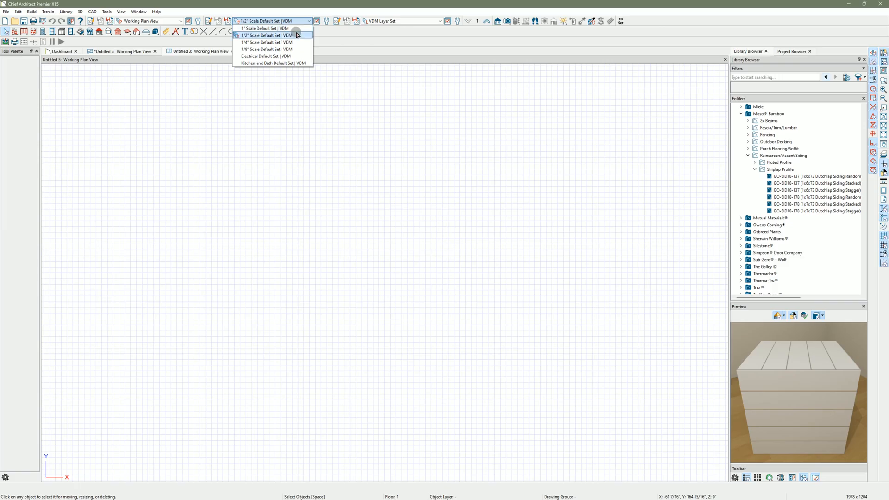
pyautogui.click(338, 49)
# - Draw a rectangular room with exterior walls, about 37'-3" by 10'-2" inside
pyautogui.click(15, 31)
pyautogui.moveTo(283, 235)
pyautogui.mouseDown()
pyautogui.moveTo(500, 238)
pyautogui.moveTo(499, 303)
pyautogui.moveTo(280, 301)
pyautogui.moveTo(280, 243)
pyautogui.mouseUp()
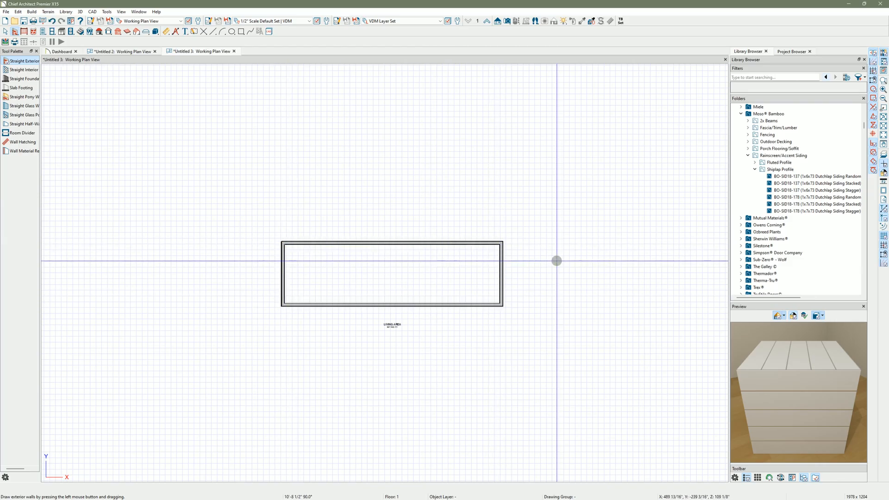
pyautogui.scroll(2, 555, 260)
pyautogui.scroll(2, 298, 230)
pyautogui.scroll(-1, 511, 263)
pyautogui.press('space')
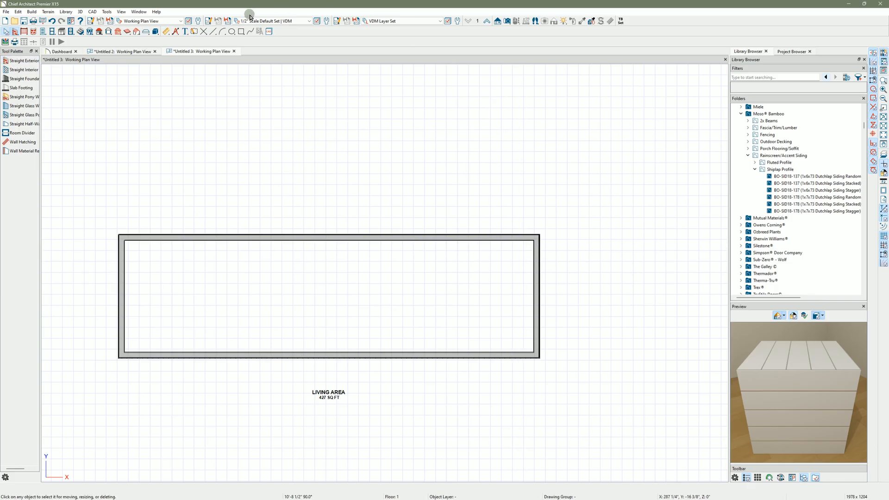
# - Keep the 1/2" Scale Default Set and add end-to-end dimensions between the room's inner wall faces, one horizontal and one vertical
pyautogui.click(308, 21)
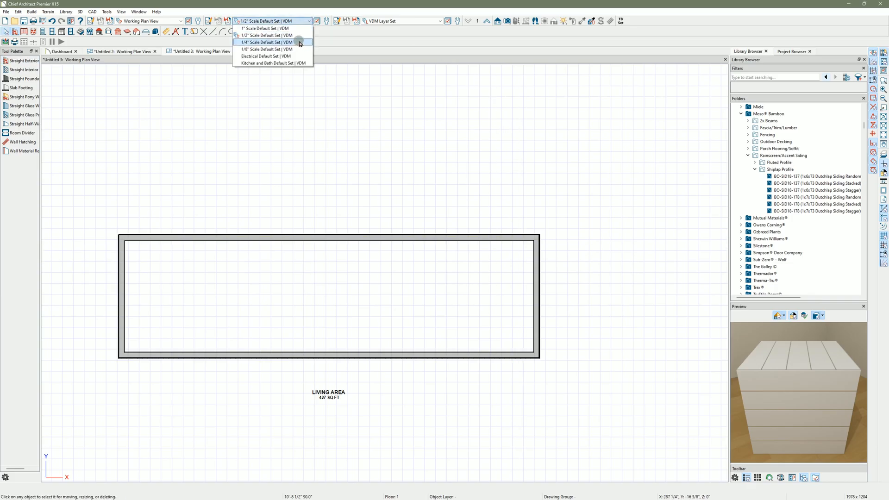
pyautogui.click(340, 40)
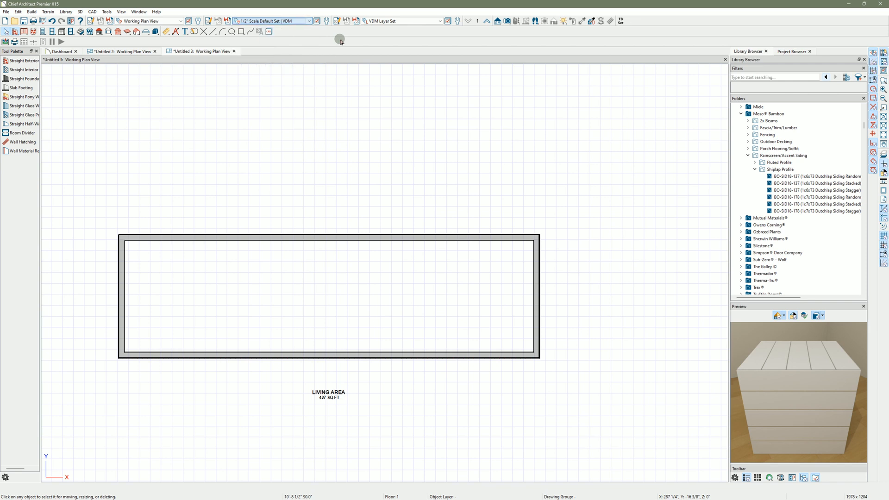
pyautogui.click(166, 32)
pyautogui.click(16, 71)
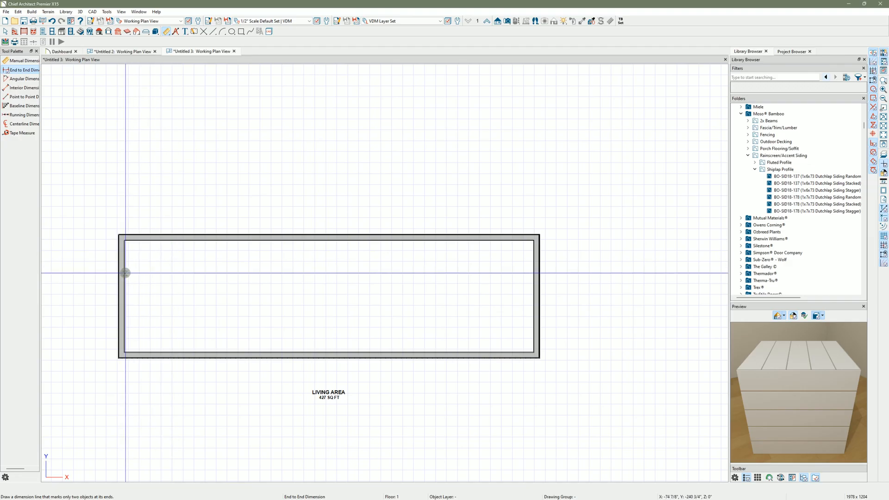
pyautogui.moveTo(125, 273); pyautogui.dragTo(532, 273)
pyautogui.scroll(1, 264, 283)
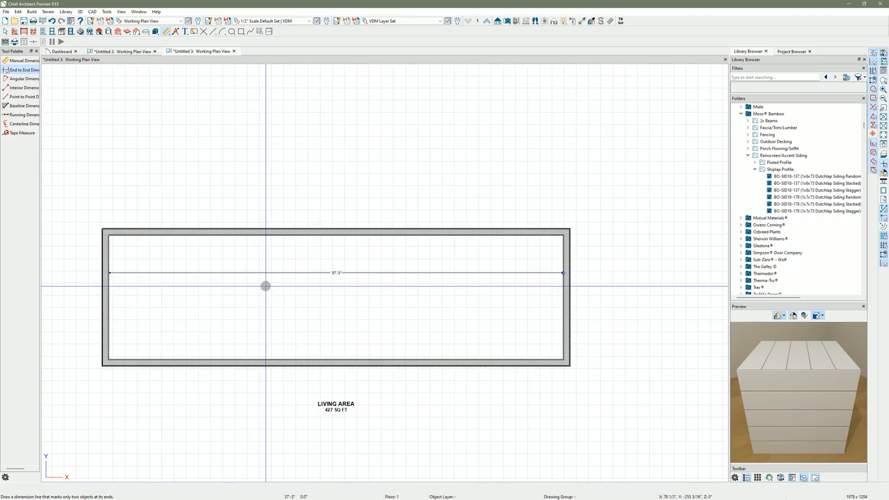
pyautogui.scroll(1, 385, 297)
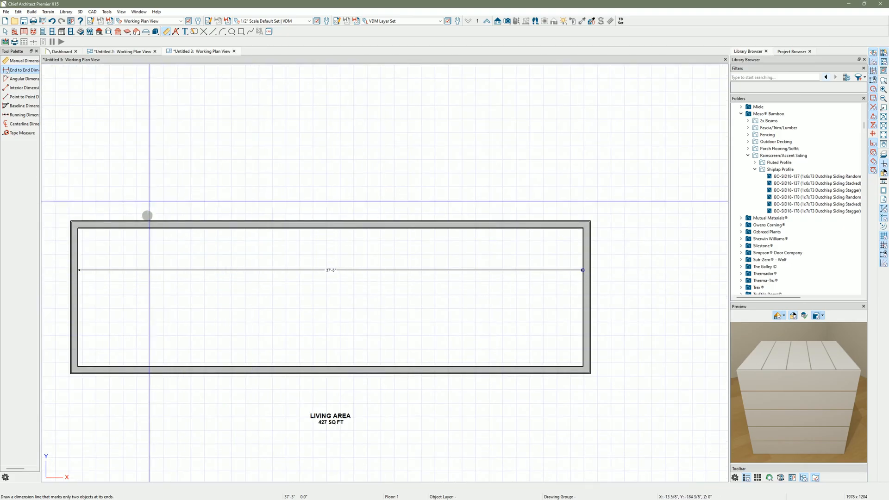
pyautogui.moveTo(239, 229); pyautogui.dragTo(236, 365)
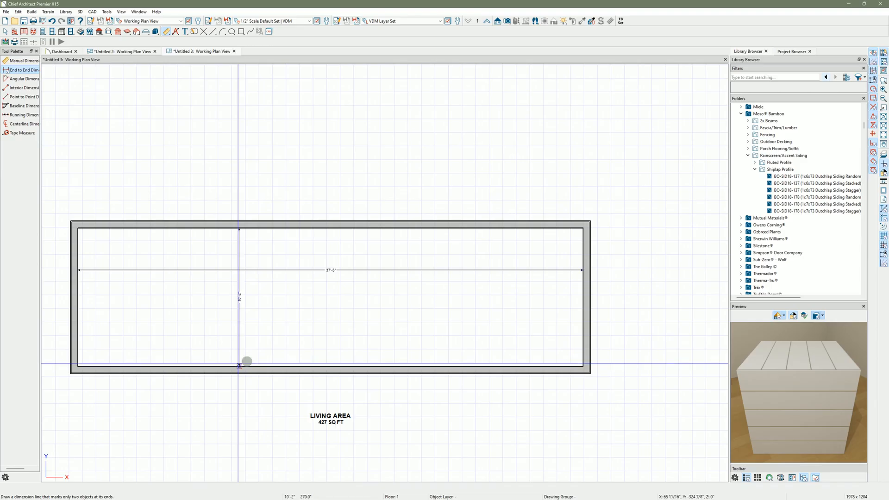
pyautogui.scroll(-1, 397, 337)
pyautogui.scroll(1, 140, 319)
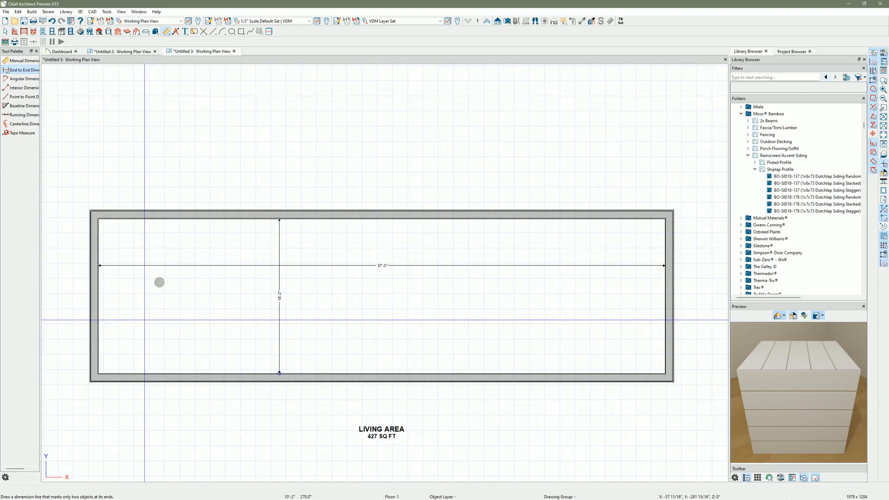
# - Place the rich text "HELLO" inside the room below the horizontal dimension
pyautogui.click(185, 31)
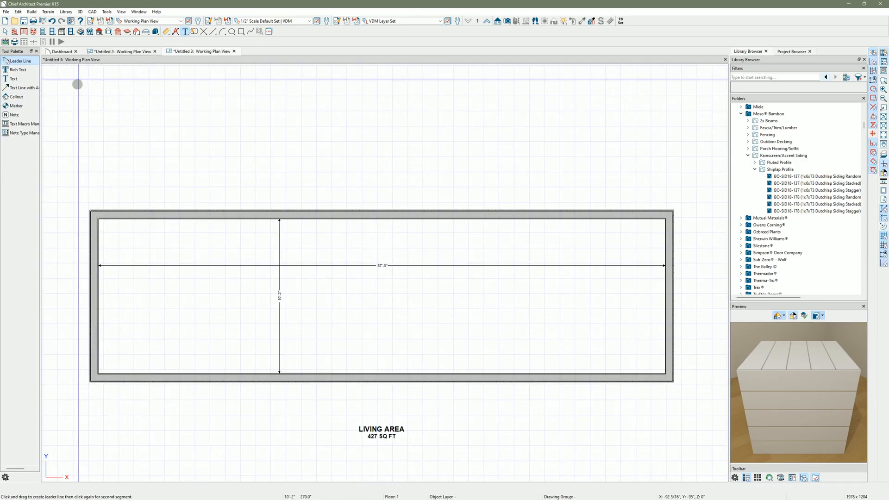
pyautogui.click(18, 69)
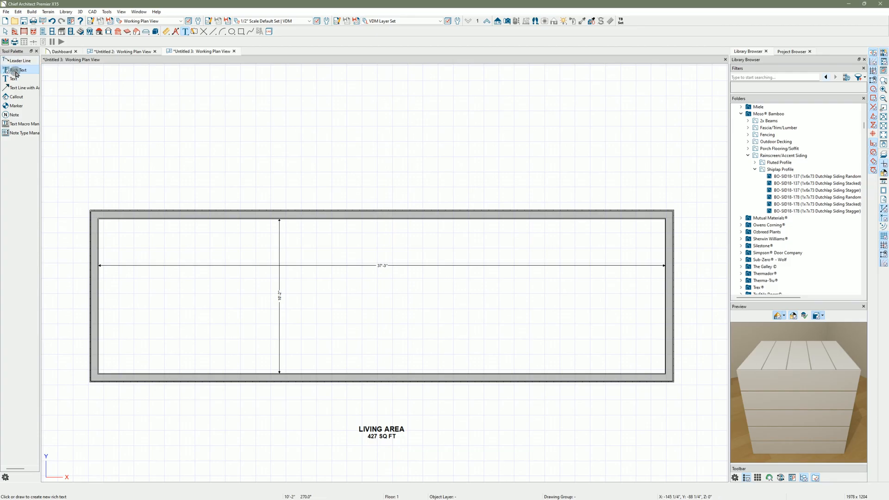
pyautogui.click(511, 301)
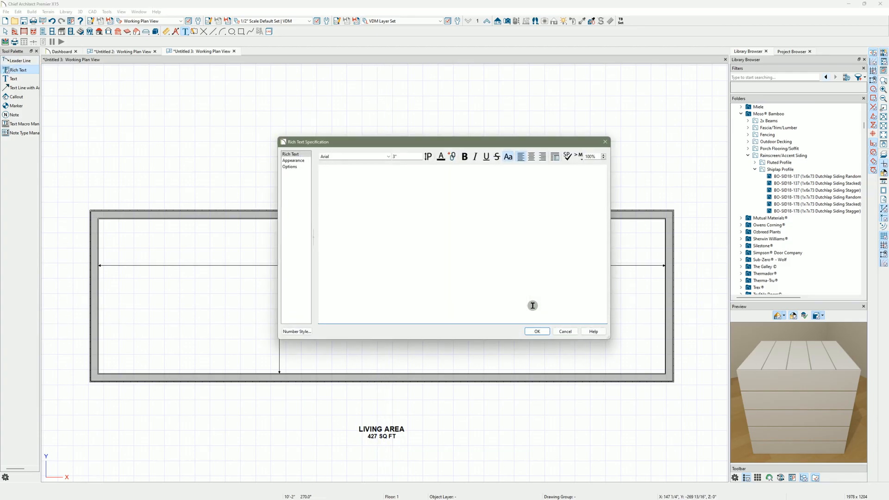
pyautogui.write('HELLO')
pyautogui.click(537, 331)
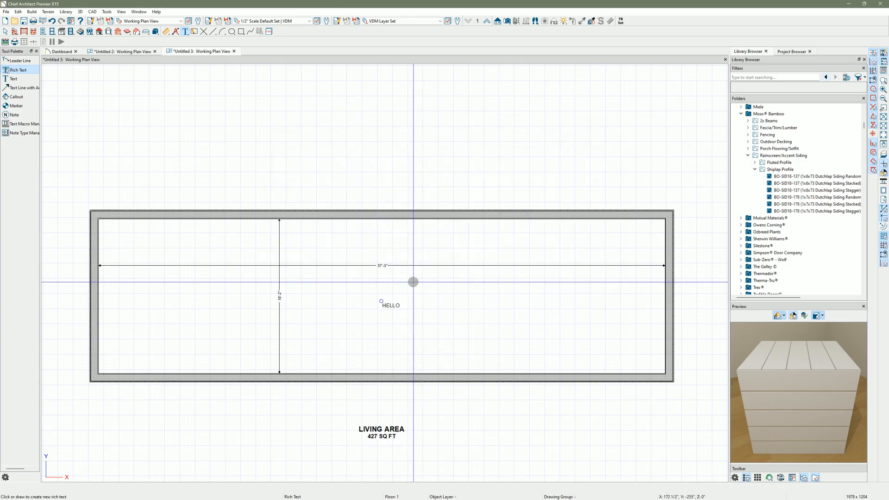
pyautogui.press('d')
pyautogui.press('d')
pyautogui.press('space')
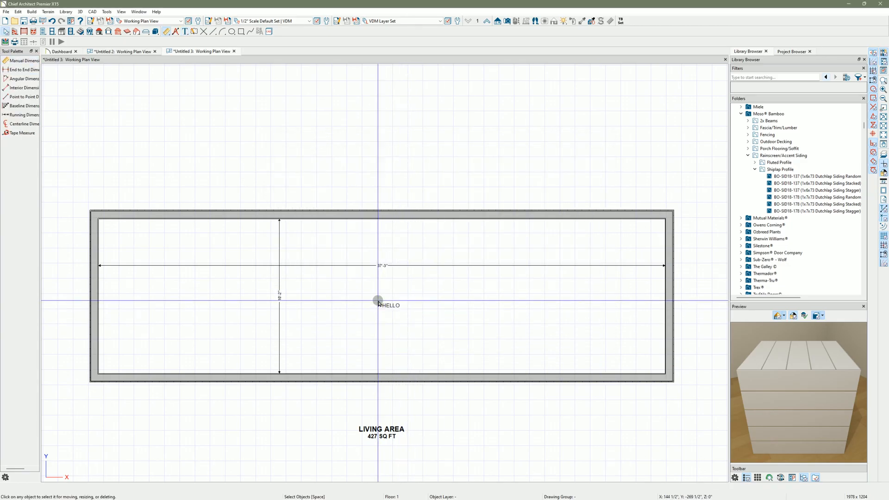
# - Examine the size of the HELLO text against the text of the two room dimensions
pyautogui.scroll(2, 378, 301)
pyautogui.scroll(-1, 436, 275)
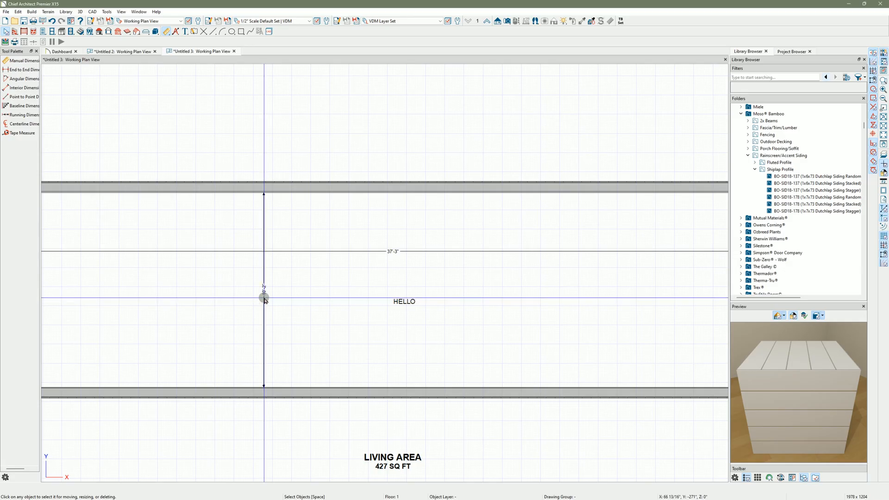
pyautogui.click(405, 302)
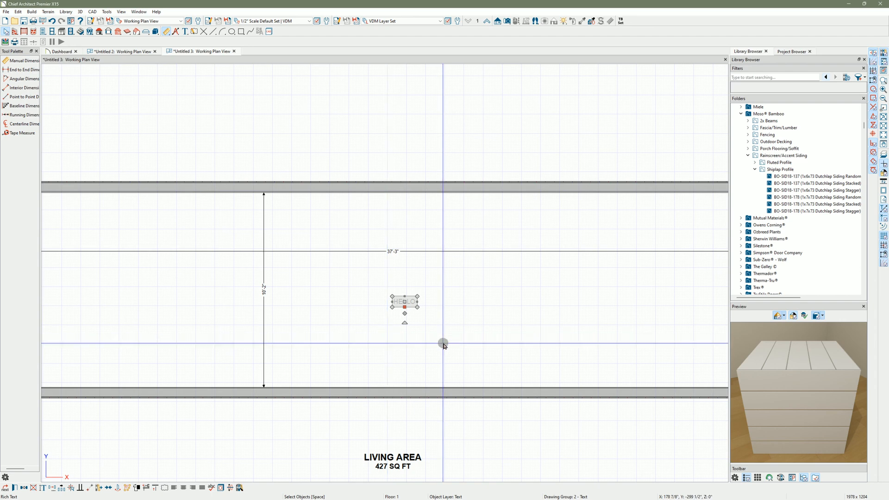
pyautogui.click(427, 135)
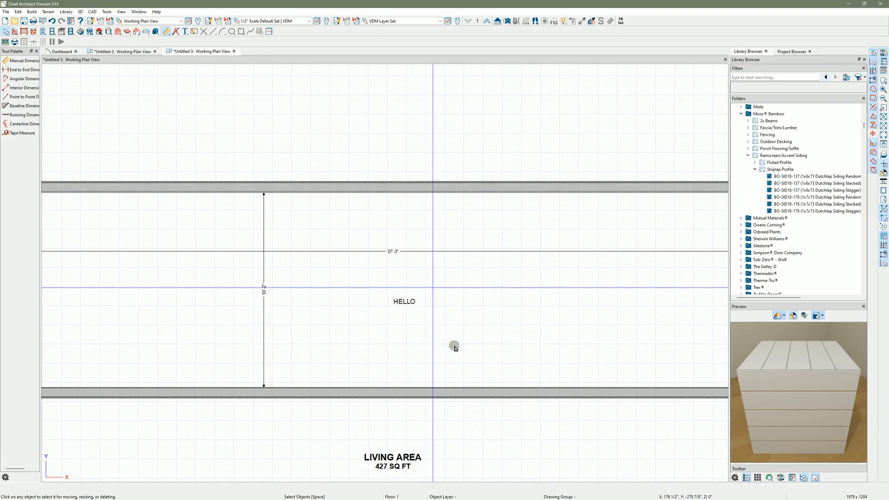
# - Switch to the 1/4" Scale Default Set | VDM and add a horizontal end-to-end dimension above the existing one
pyautogui.scroll(-1, 455, 345)
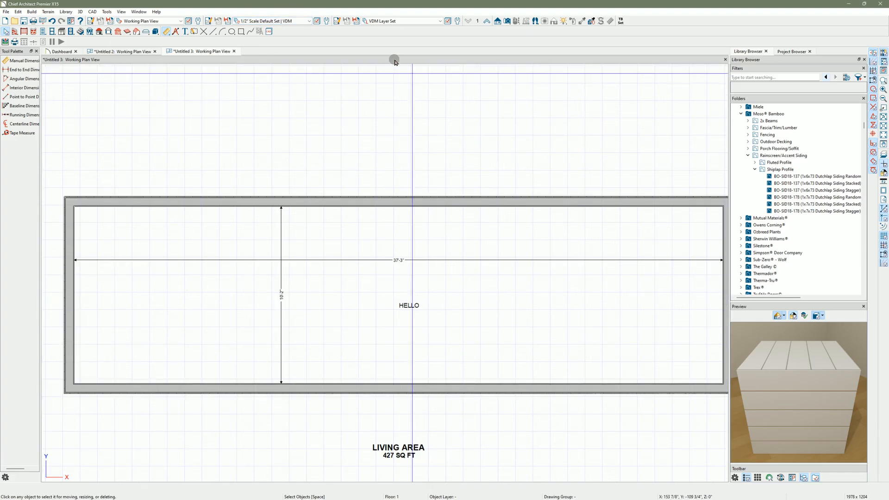
pyautogui.click(308, 21)
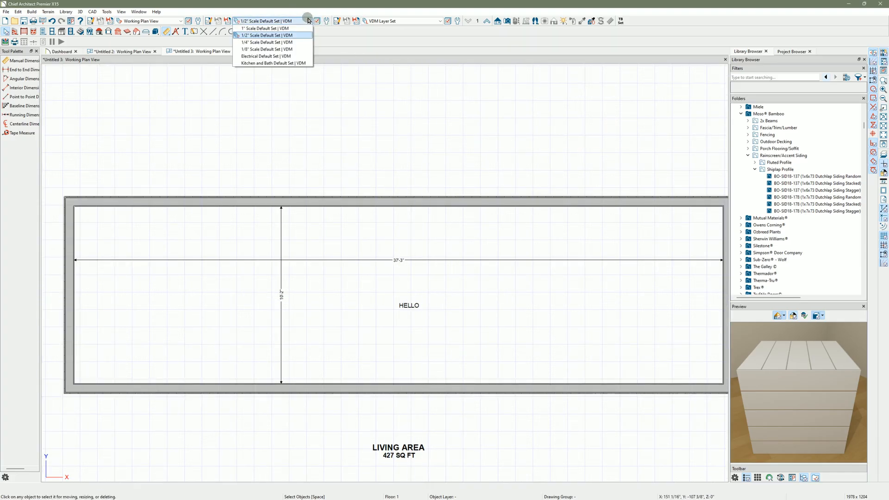
pyautogui.click(289, 42)
pyautogui.click(20, 70)
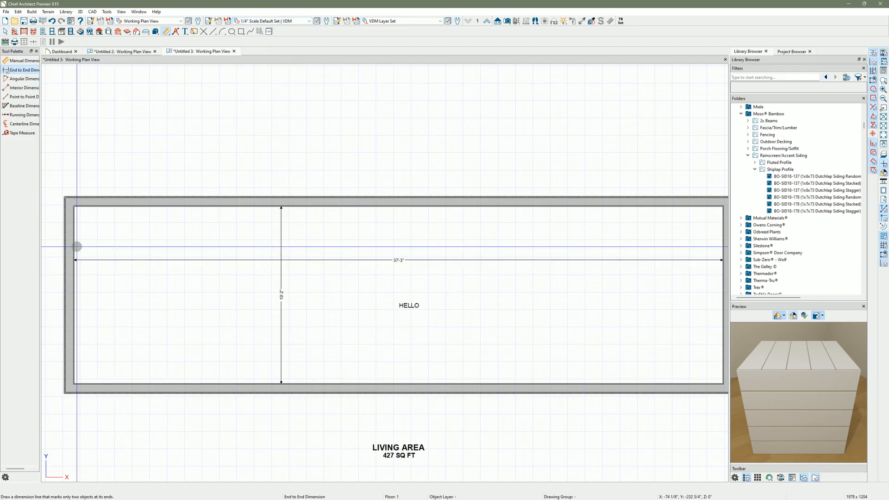
pyautogui.scroll(-1, 76, 245)
pyautogui.moveTo(74, 244); pyautogui.dragTo(665, 242)
pyautogui.press('space')
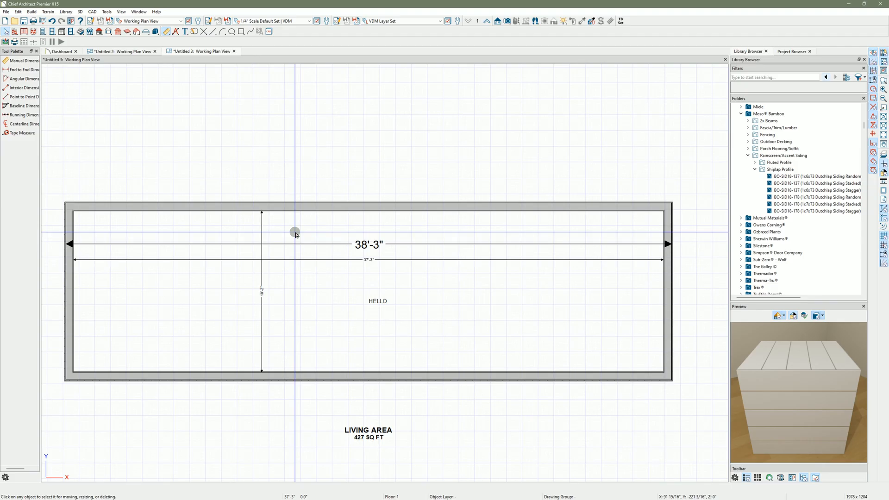
pyautogui.scroll(1, 382, 267)
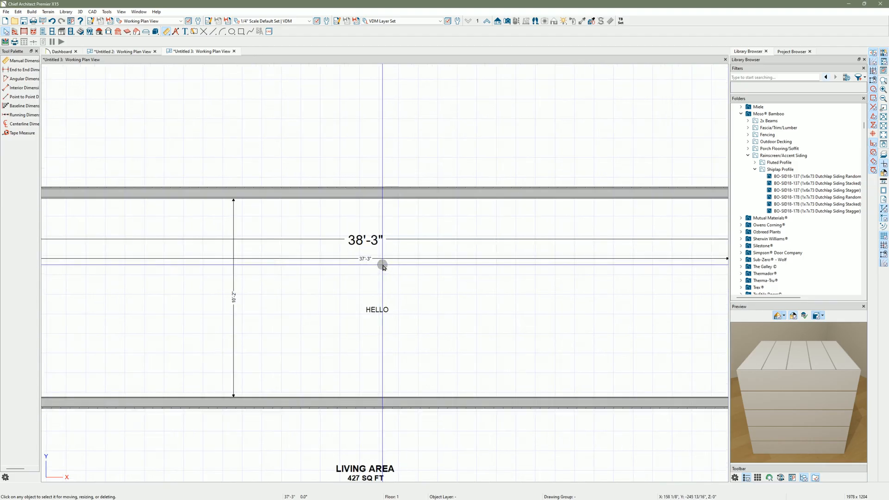
pyautogui.scroll(-1, 383, 273)
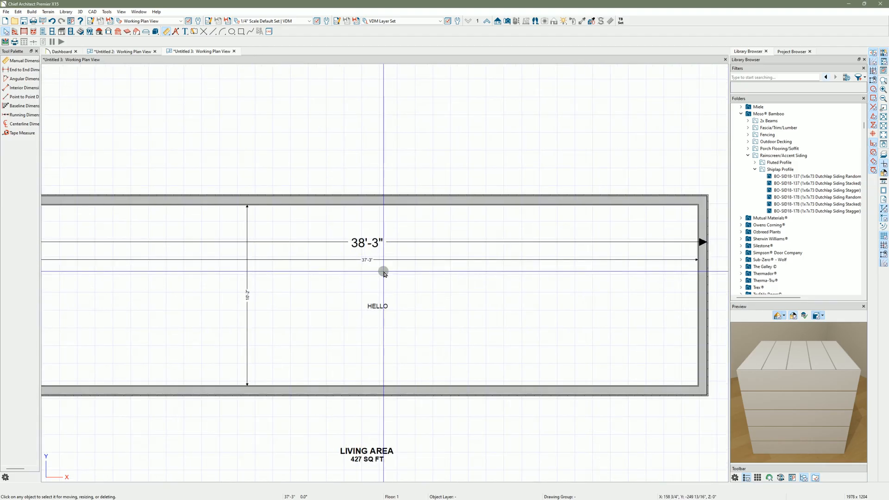